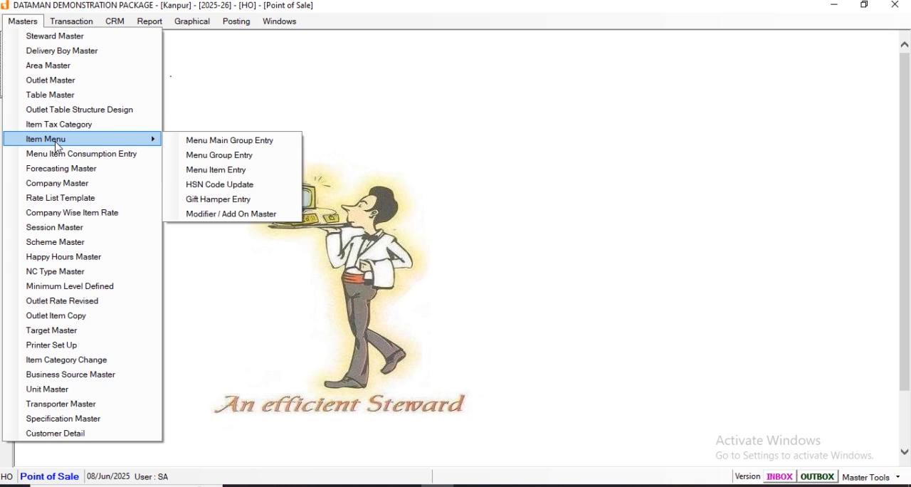
# Open Menu Item Entry and start a new item named PANEER MAN PSANDA.
pyautogui.click(206, 171)
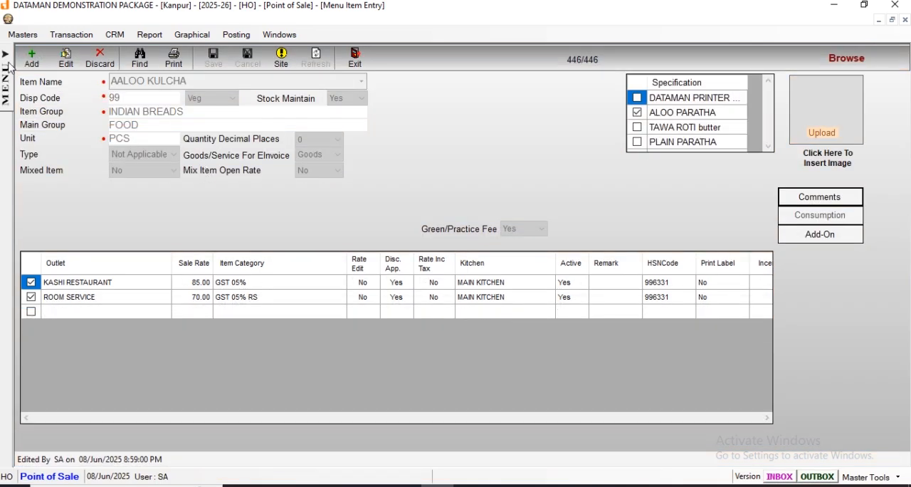
pyautogui.click(32, 58)
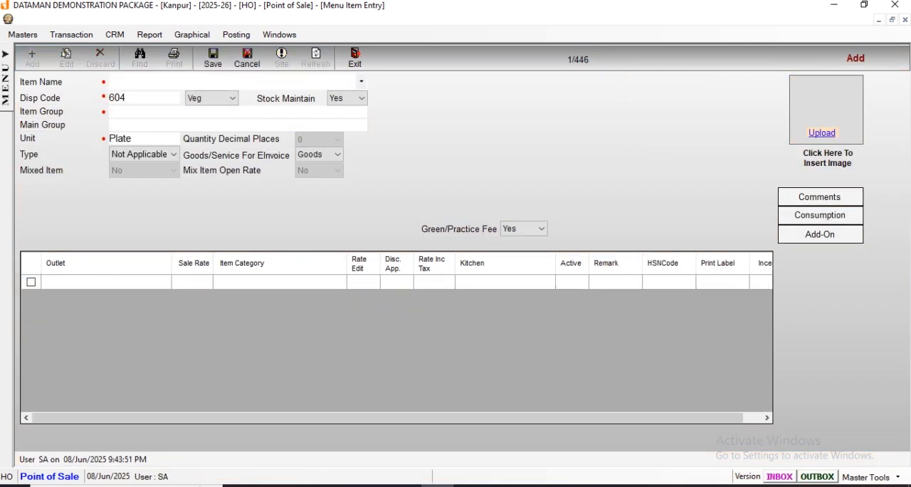
pyautogui.write('PANEER MA')
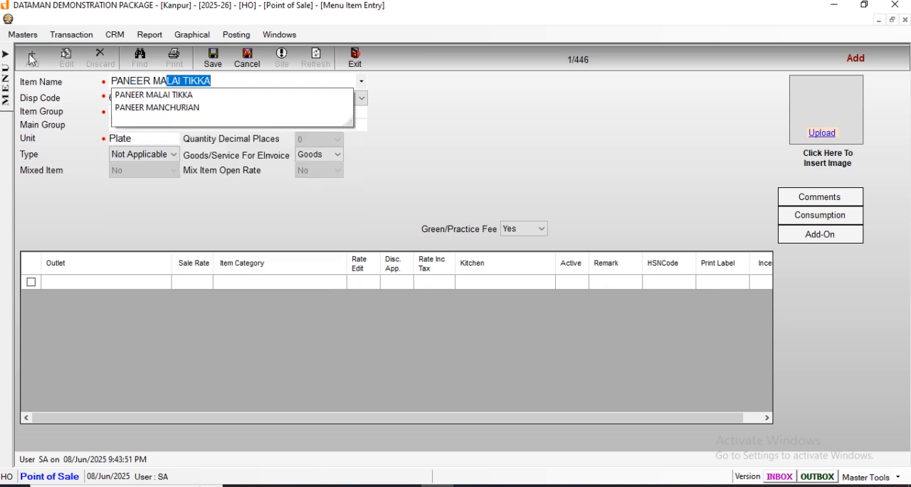
pyautogui.write('N PSANDA')
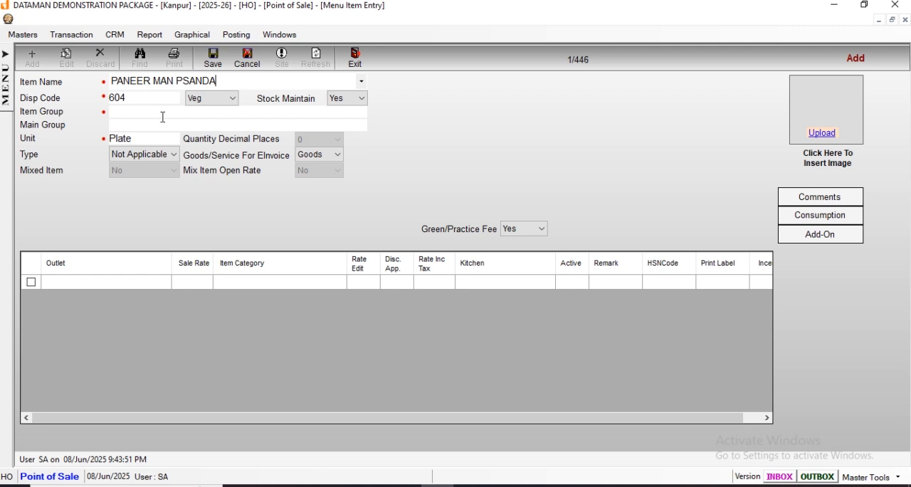
# Classify the new item as Veg and assign it to the MAIN COURSE item group.
pyautogui.click(218, 101)
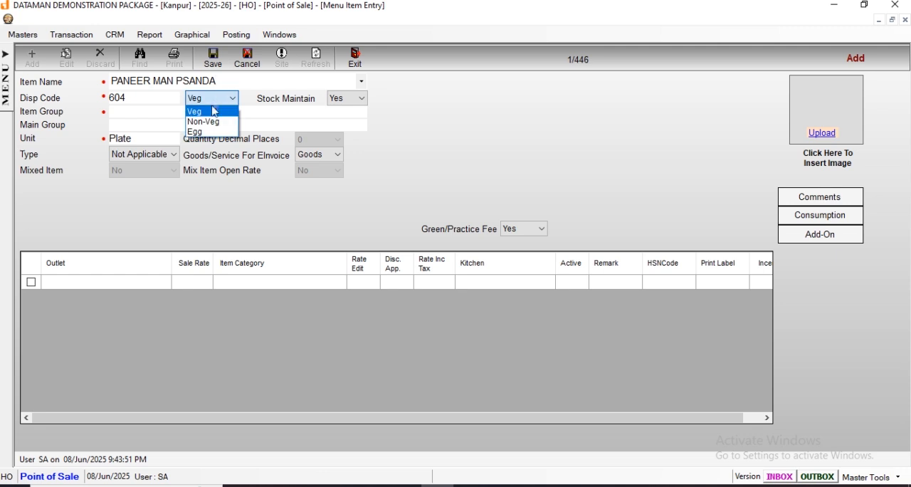
pyautogui.click(211, 112)
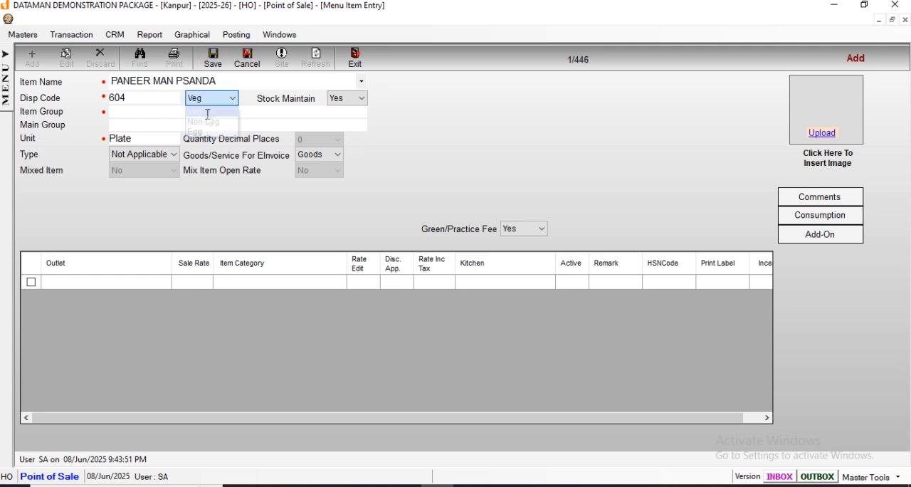
pyautogui.click(131, 114)
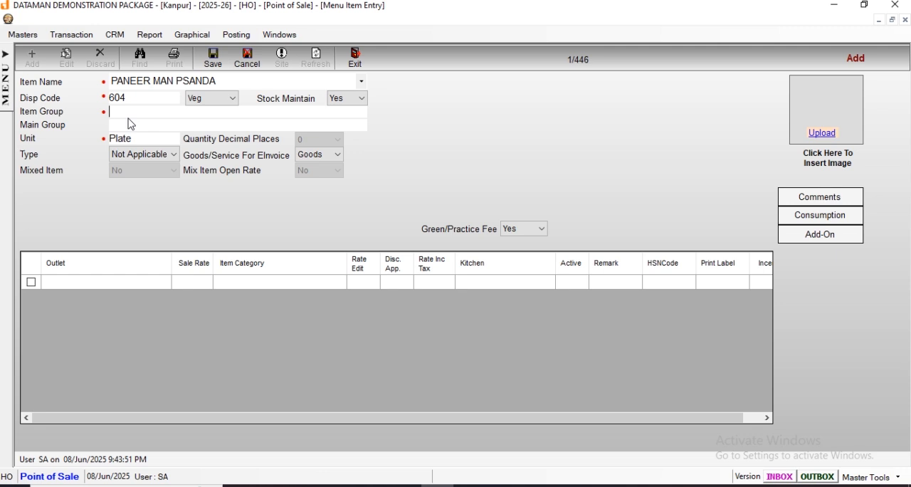
pyautogui.write('M')
pyautogui.click(190, 189)
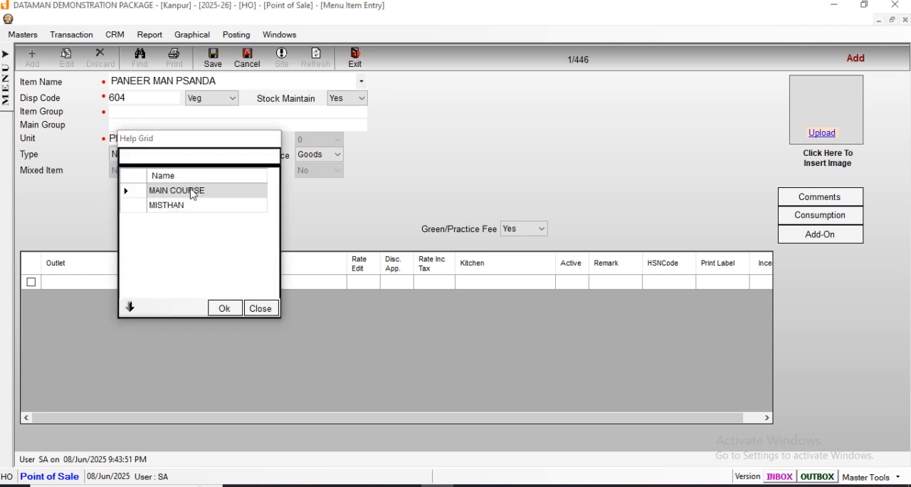
pyautogui.doubleClick(194, 190)
# Set the new item's unit to PTN and load its outlet rows.
pyautogui.click(140, 139)
pyautogui.press('BackSpace')
pyautogui.press('BackSpace')
pyautogui.press('BackSpace')
pyautogui.press('BackSpace')
pyautogui.press('BackSpace')
pyautogui.press('BackSpace')
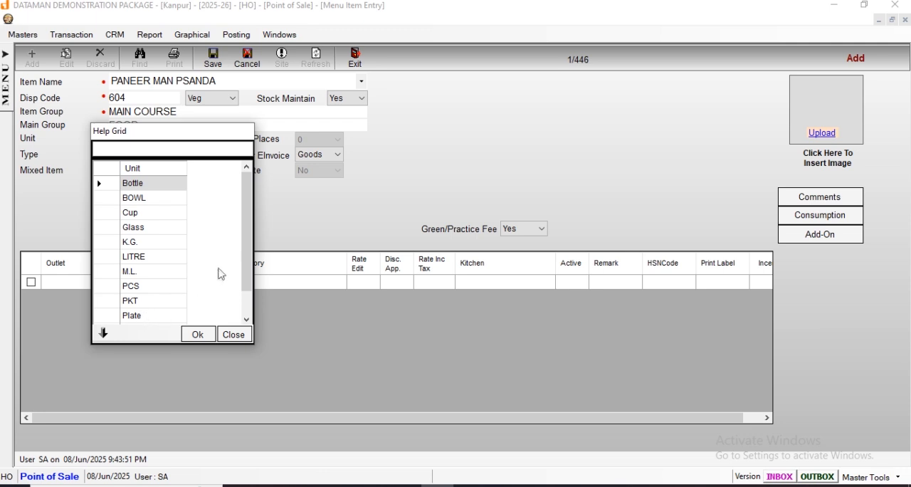
pyautogui.moveTo(249, 262); pyautogui.dragTo(228, 295)
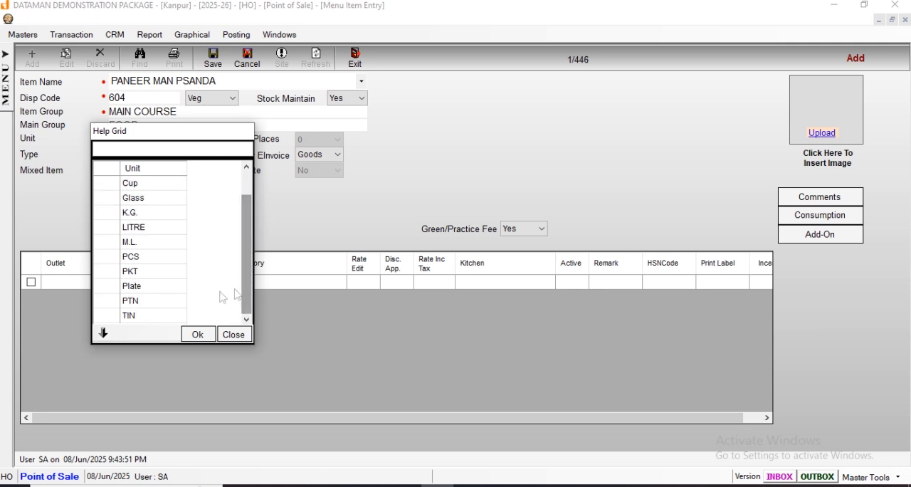
pyautogui.click(158, 302)
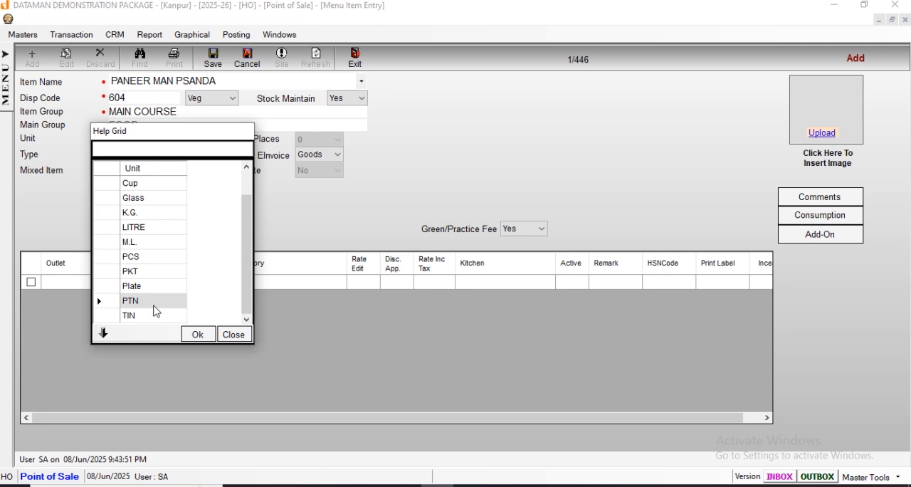
pyautogui.click(198, 334)
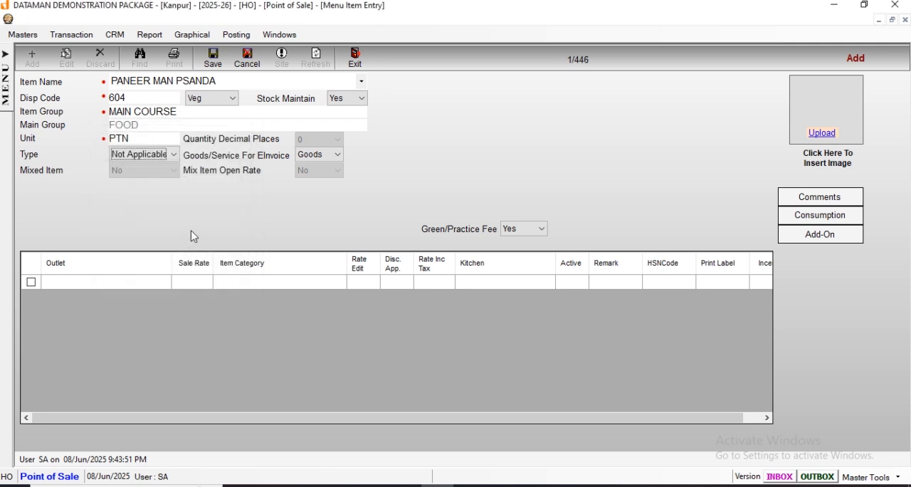
pyautogui.press('Tab')
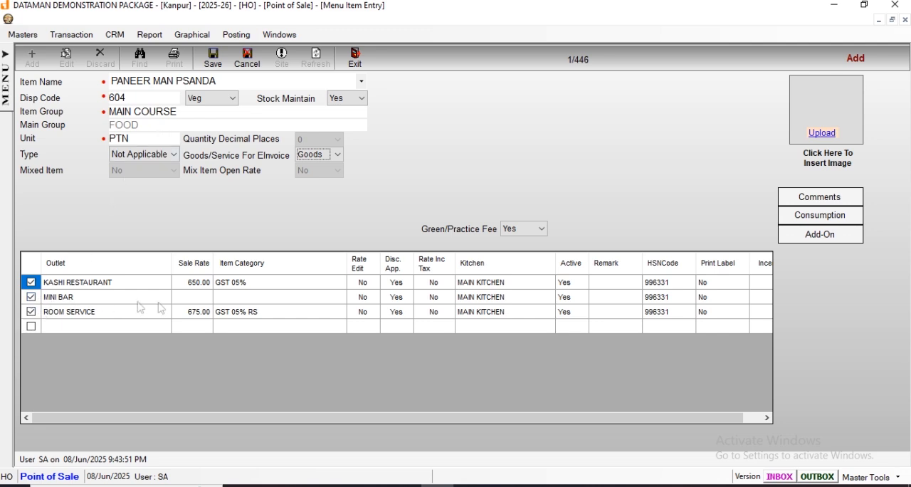
# Exclude the MINI BAR outlet from the item and set the KASHI RESTAURANT sale rate to 400.
pyautogui.click(31, 298)
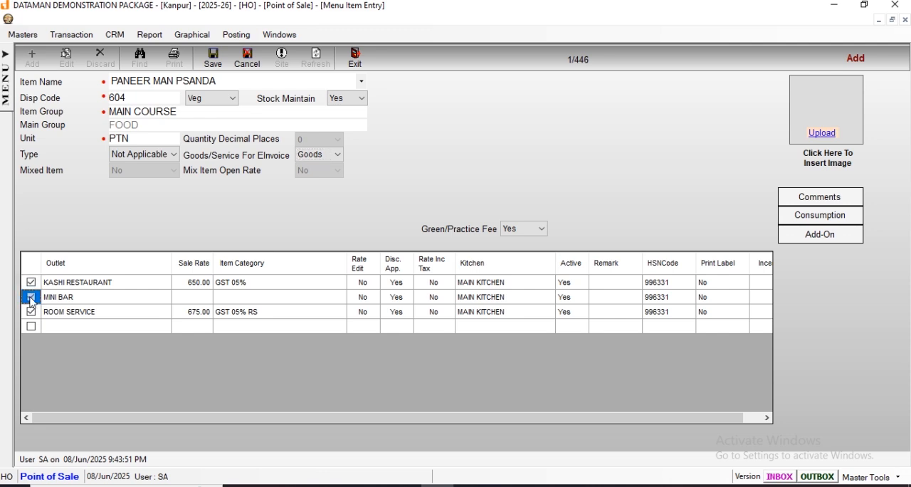
pyautogui.click(197, 286)
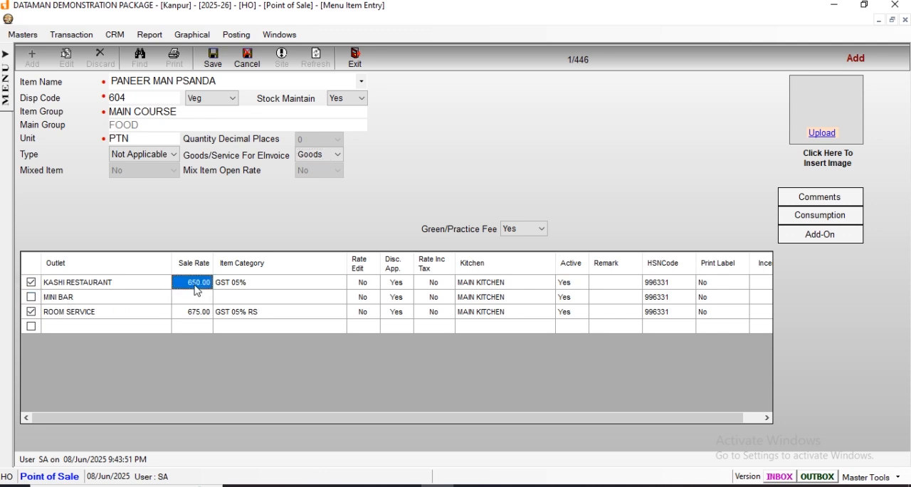
pyautogui.write('400')
pyautogui.press('Return')
pyautogui.click(231, 284)
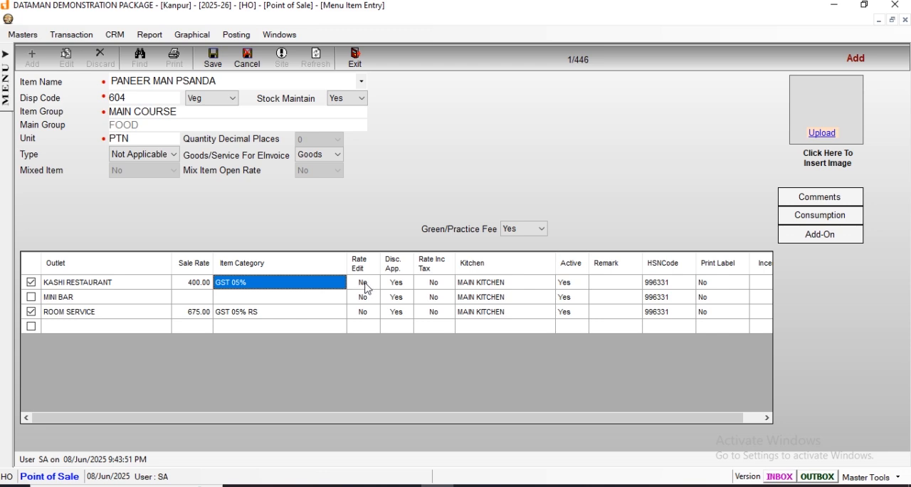
pyautogui.click(200, 286)
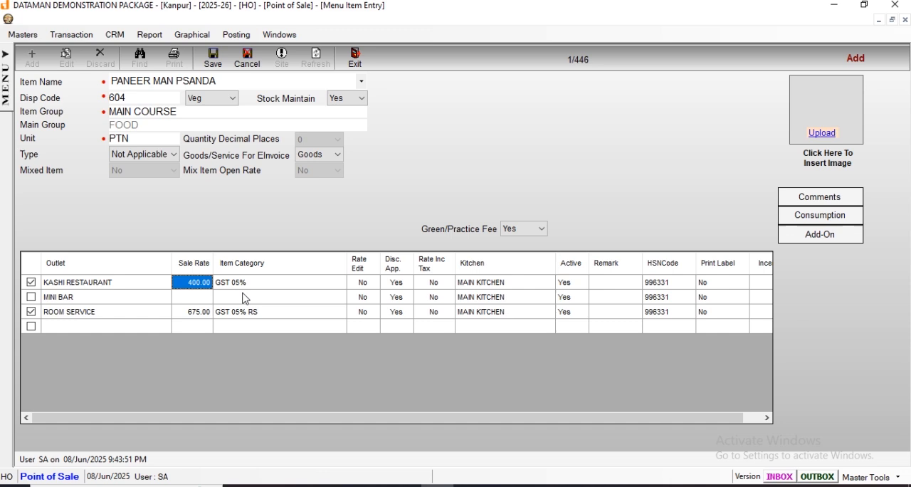
pyautogui.click(364, 285)
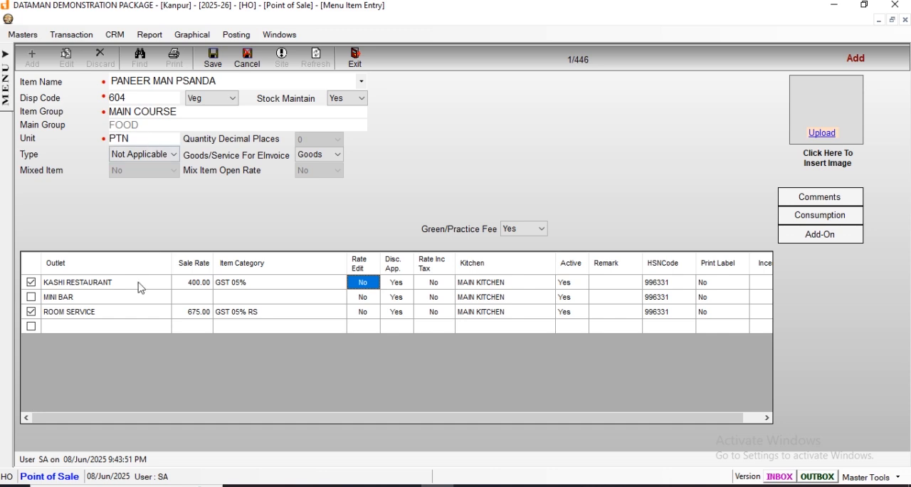
# Set the ROOM SERVICE sale rate to 410 and save the new menu item, leaving the entry form.
pyautogui.click(200, 313)
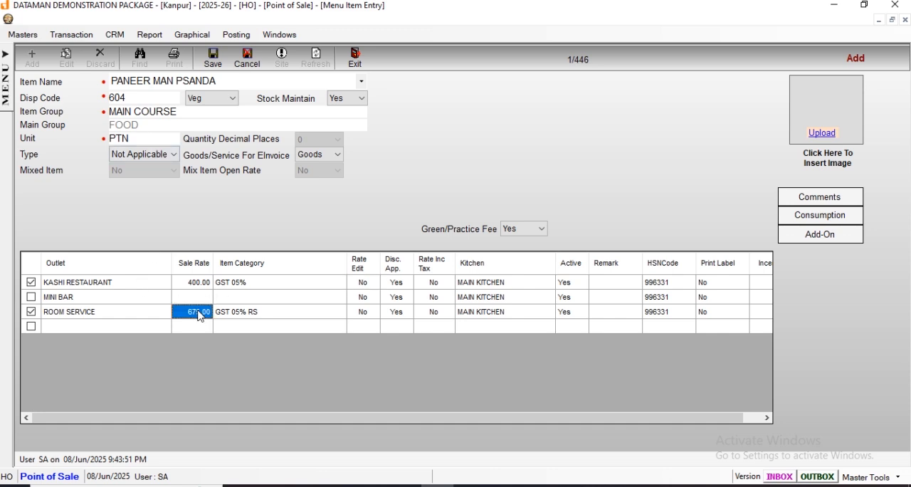
pyautogui.write('410')
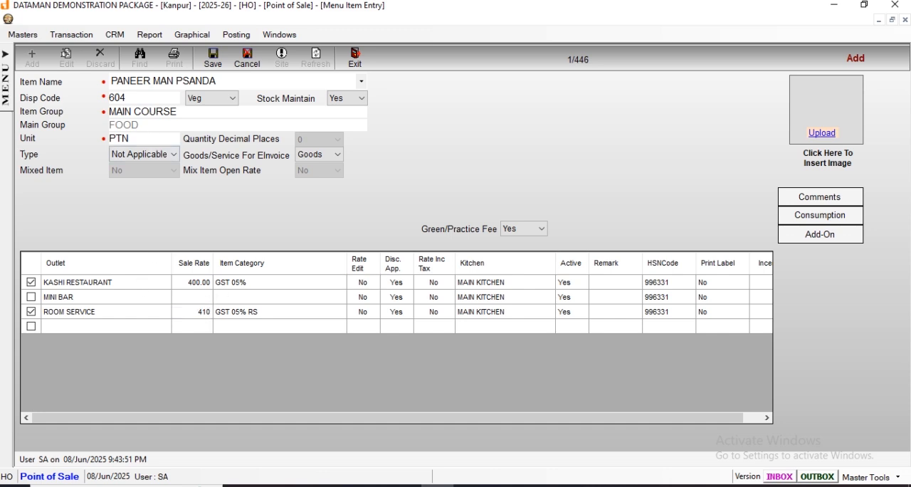
pyautogui.press('Return')
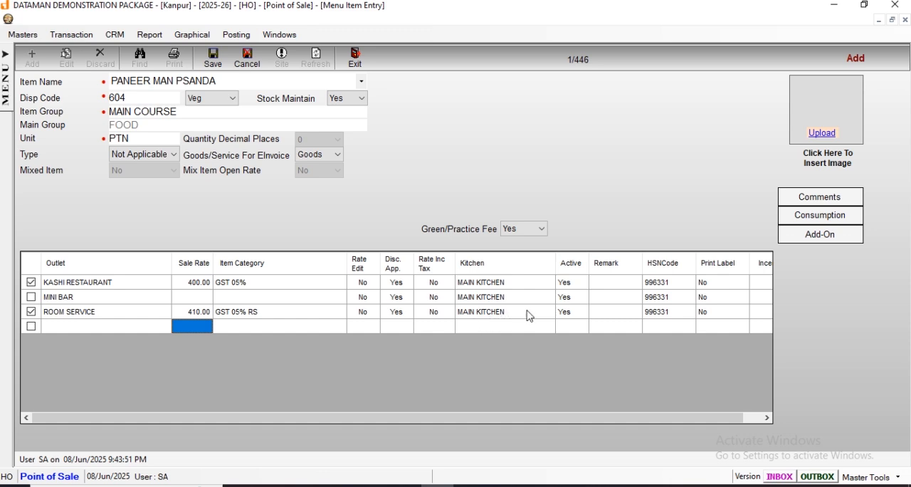
pyautogui.click(215, 61)
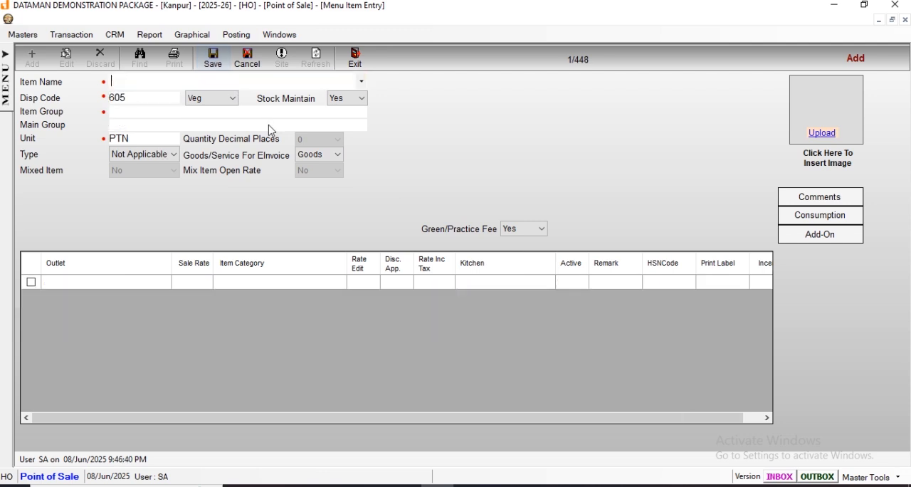
pyautogui.click(364, 67)
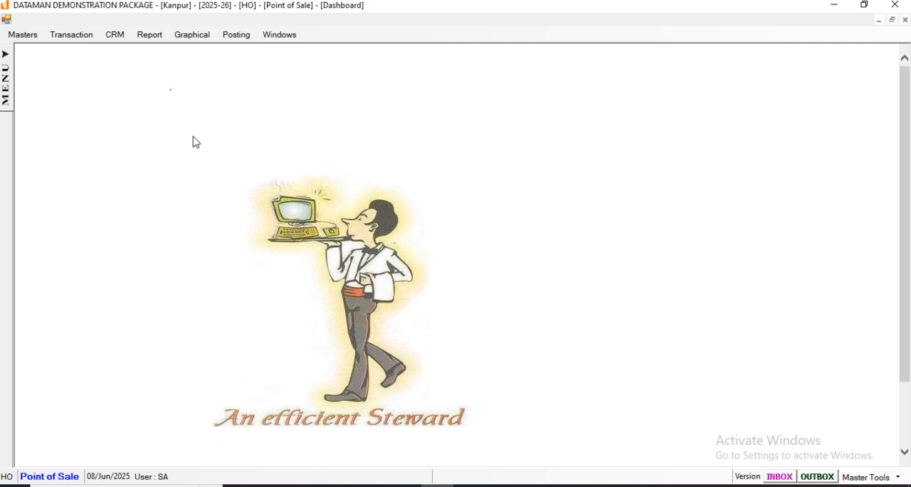
# Reopen Menu Item Entry and load the BOONDI RAITA record from the item search list.
pyautogui.click(6, 72)
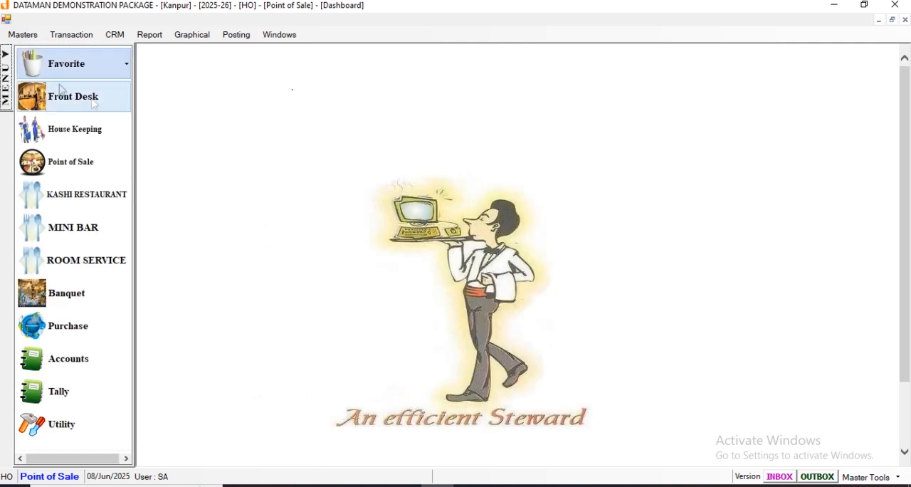
pyautogui.click(23, 34)
pyautogui.moveTo(44, 154)
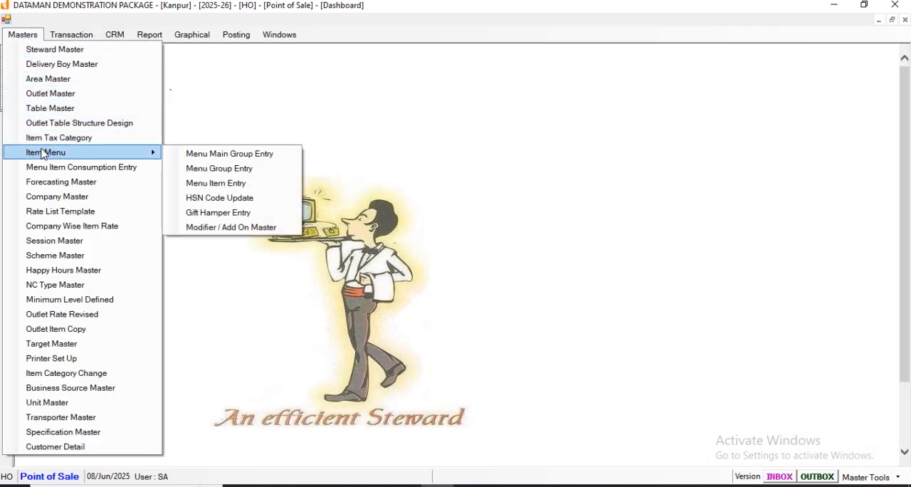
pyautogui.click(223, 186)
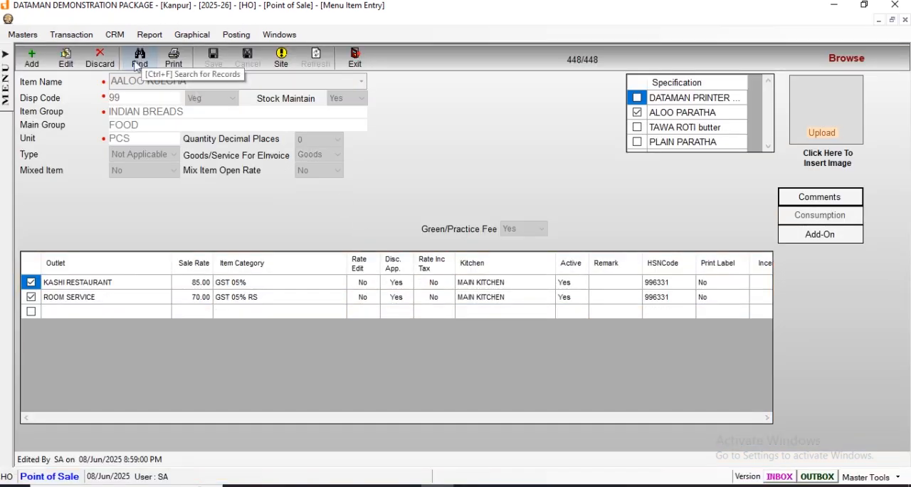
pyautogui.click(140, 62)
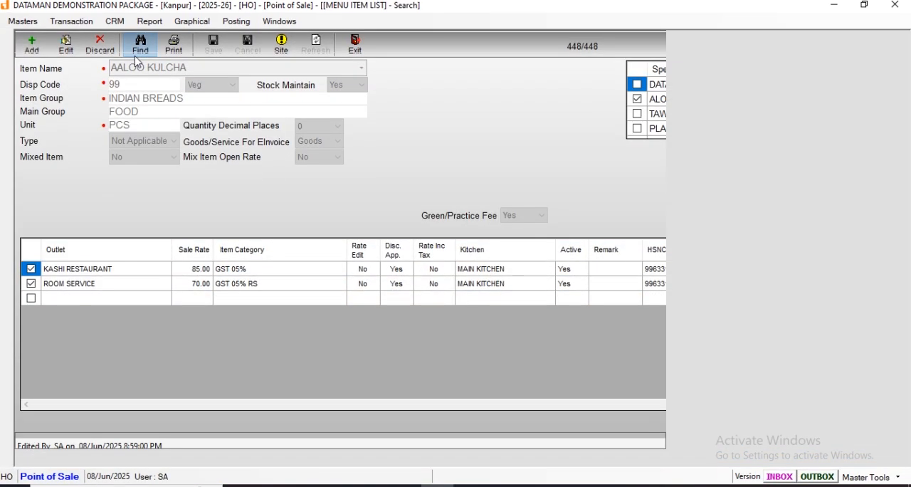
pyautogui.scroll(-5, 213, 86)
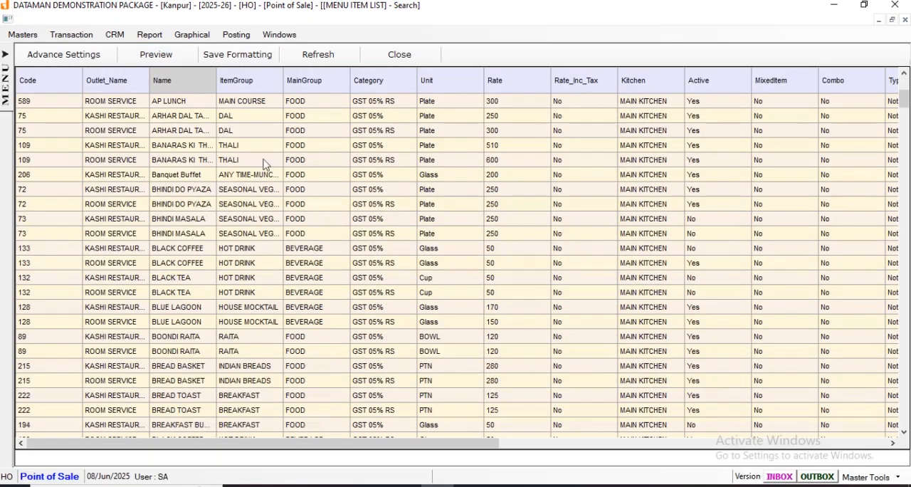
pyautogui.doubleClick(214, 86)
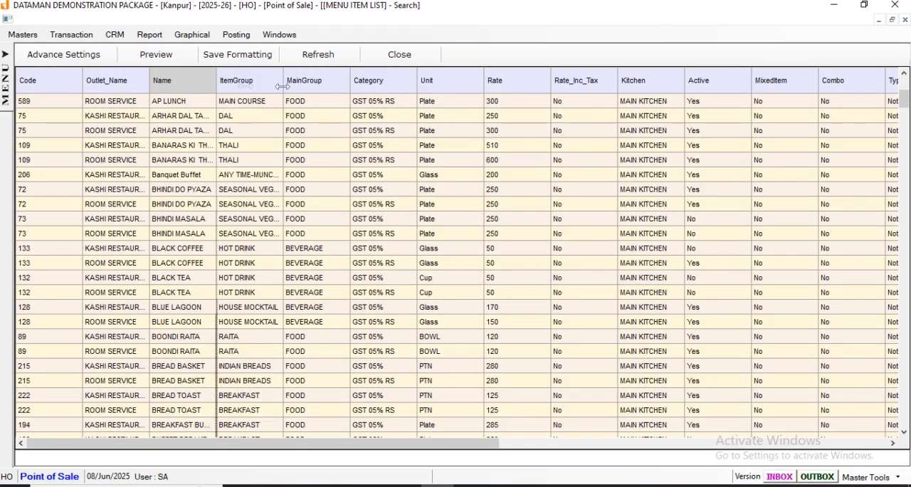
pyautogui.doubleClick(191, 341)
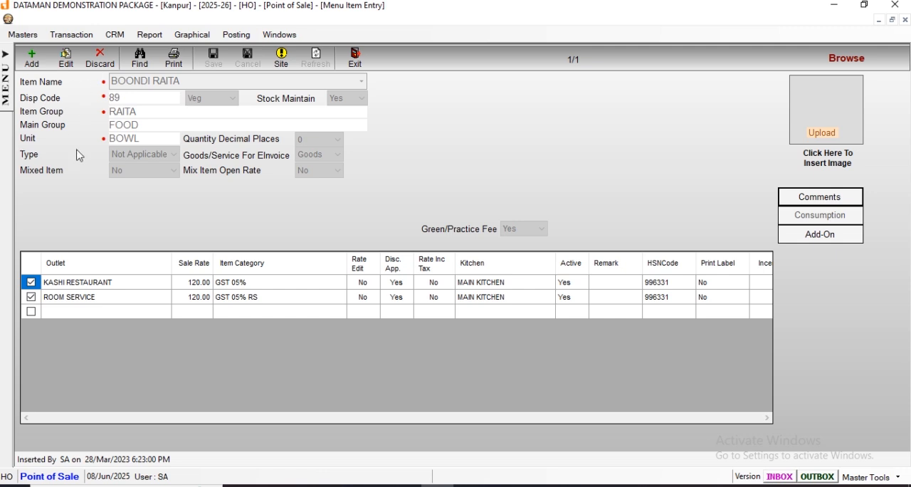
# Rename the BOONDI RAITA item to BUNDI RAITA and save the record, leaving the entry form.
pyautogui.click(71, 67)
pyautogui.click(70, 67)
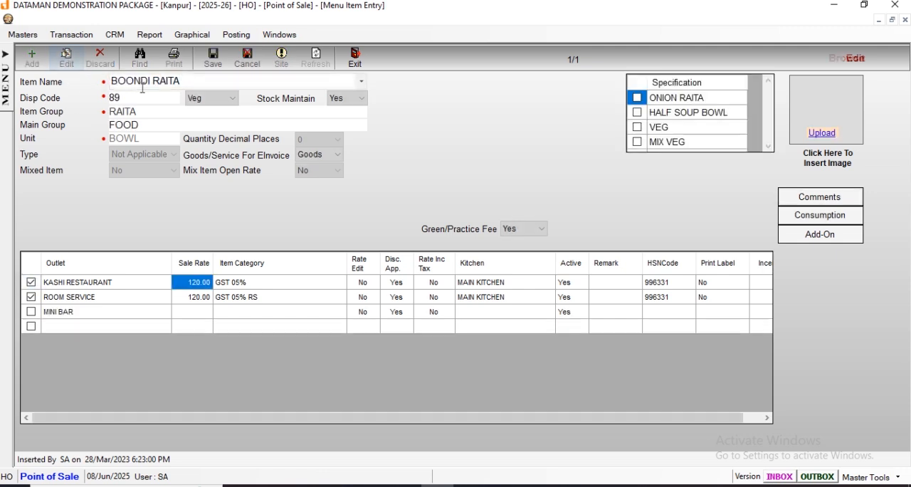
pyautogui.click(133, 82)
pyautogui.click(133, 82)
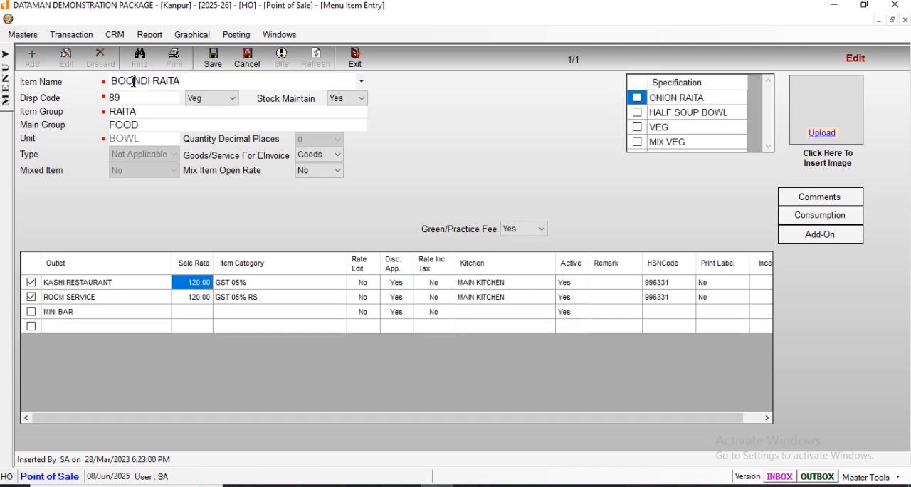
pyautogui.press('BackSpace')
pyautogui.press('BackSpace')
pyautogui.write('U')
pyautogui.click(151, 126)
pyautogui.click(487, 285)
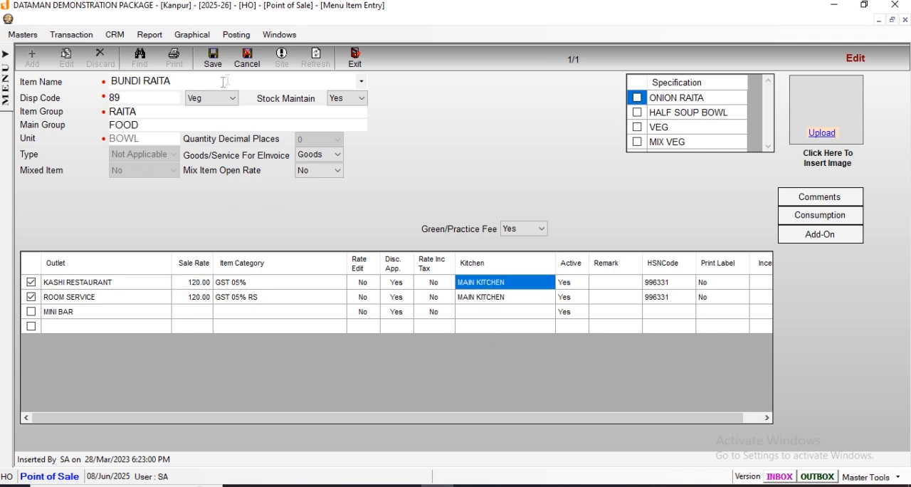
pyautogui.click(212, 62)
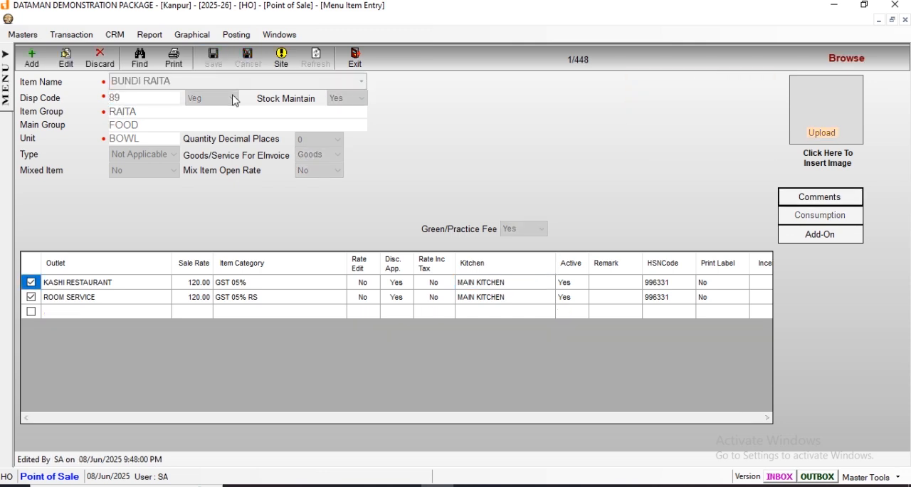
pyautogui.click(358, 60)
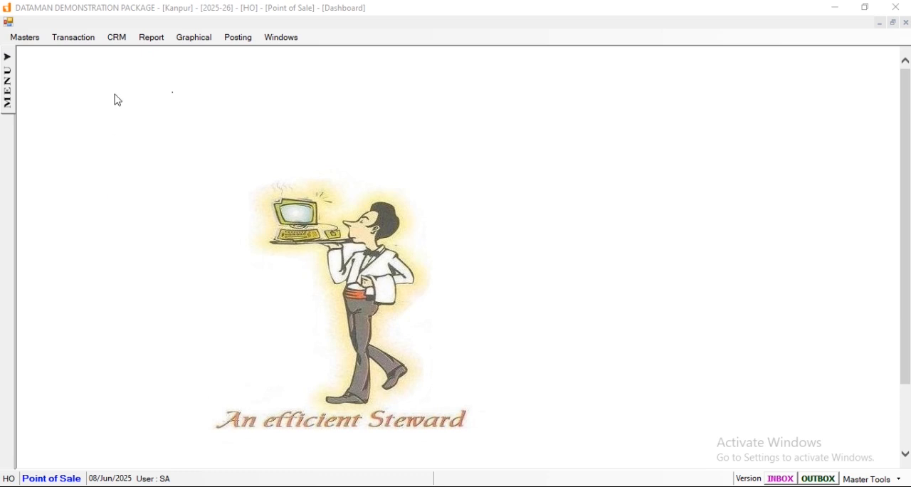
# Open Menu Item Entry and load the CHILLY PANEER (DRY) record from the item search list, widening its Name column for readability.
pyautogui.click(7, 81)
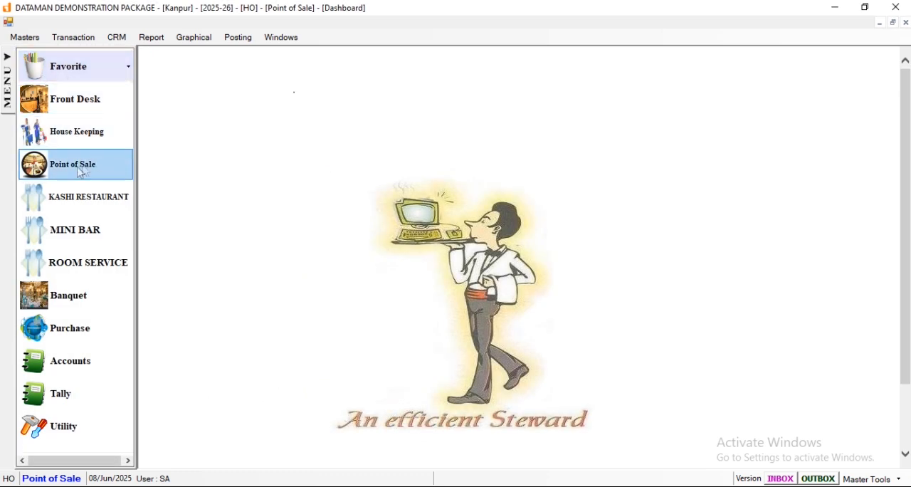
pyautogui.click(40, 41)
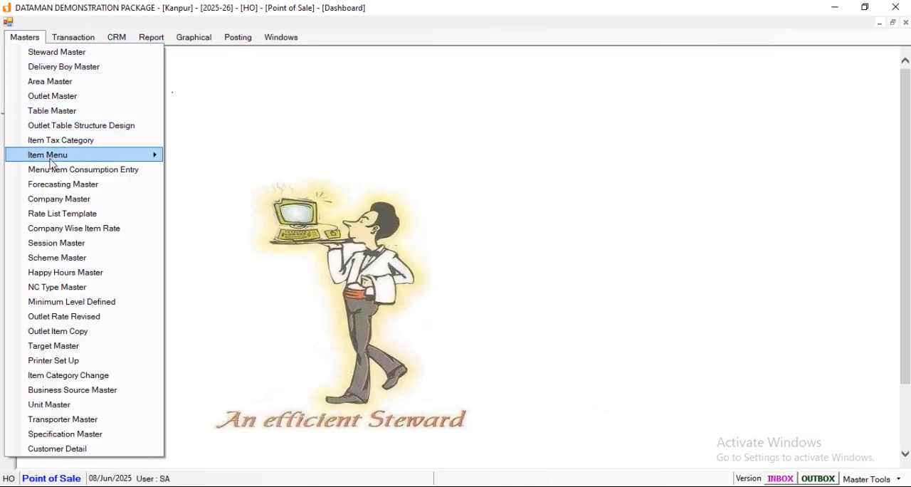
pyautogui.moveTo(50, 157)
pyautogui.click(217, 190)
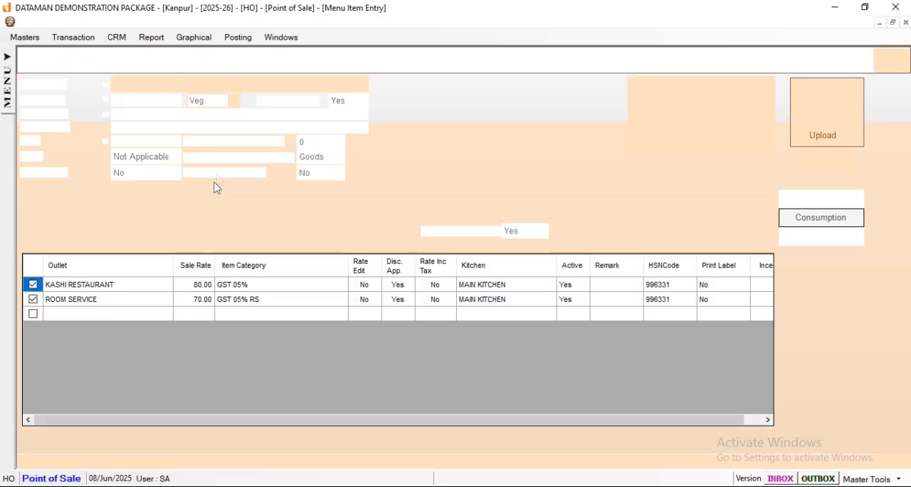
pyautogui.click(143, 63)
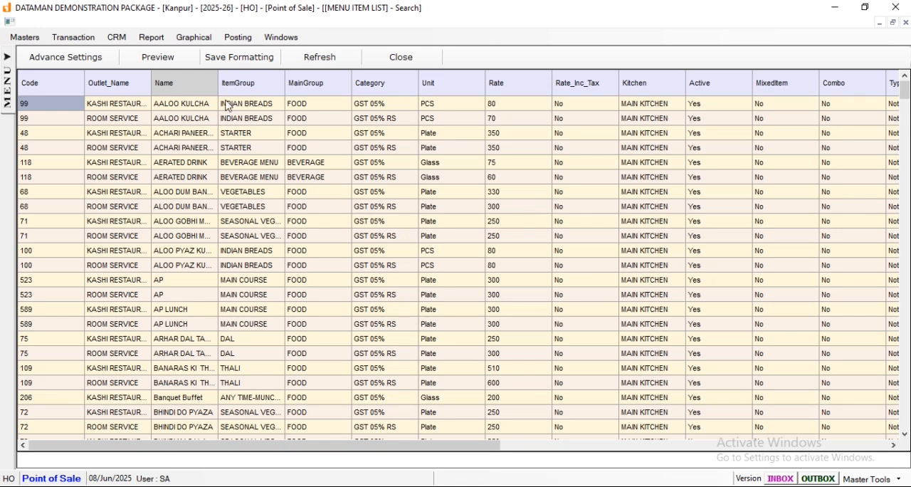
pyautogui.moveTo(217, 83); pyautogui.dragTo(295, 83)
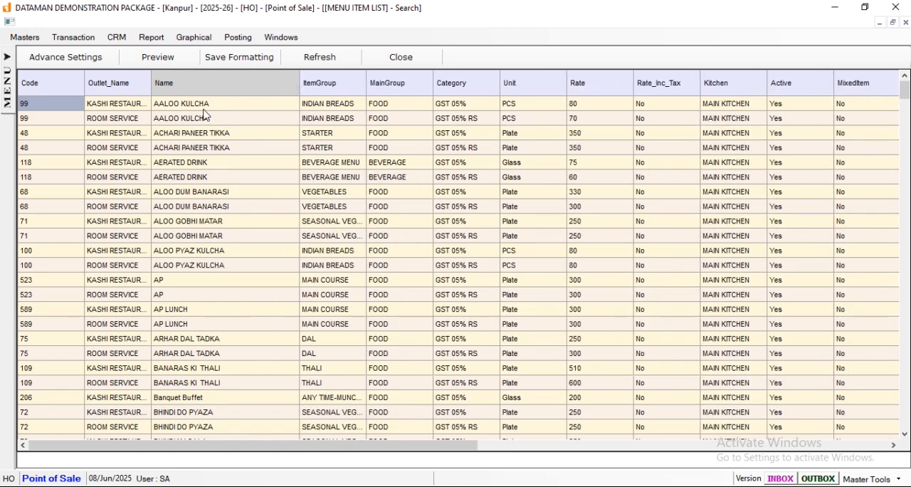
pyautogui.scroll(-13, 238, 225)
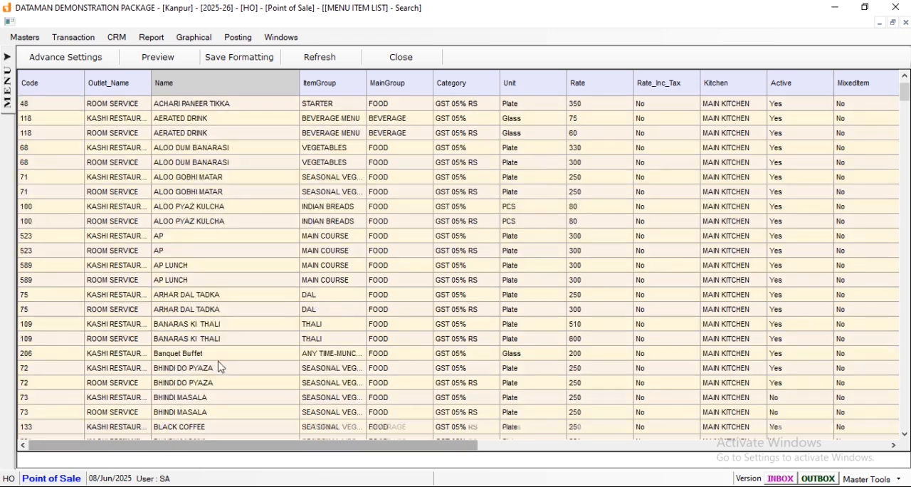
pyautogui.scroll(-2, 226, 355)
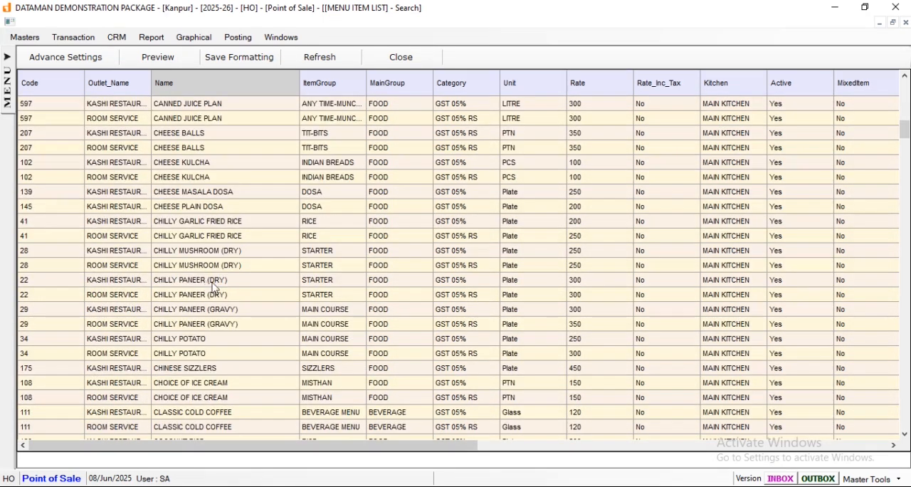
pyautogui.doubleClick(185, 285)
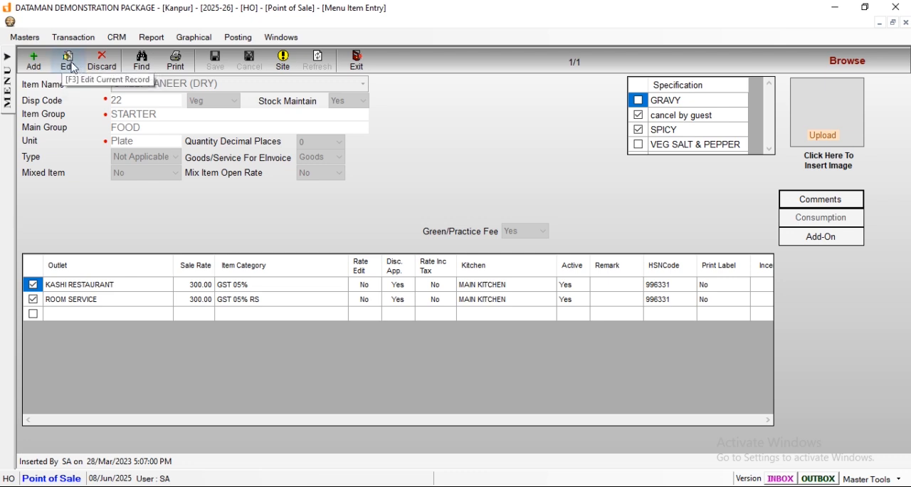
# Set Active to No for KASHI RESTAURANT and ROOM SERVICE on this item, save the record and leave the entry form.
pyautogui.click(72, 68)
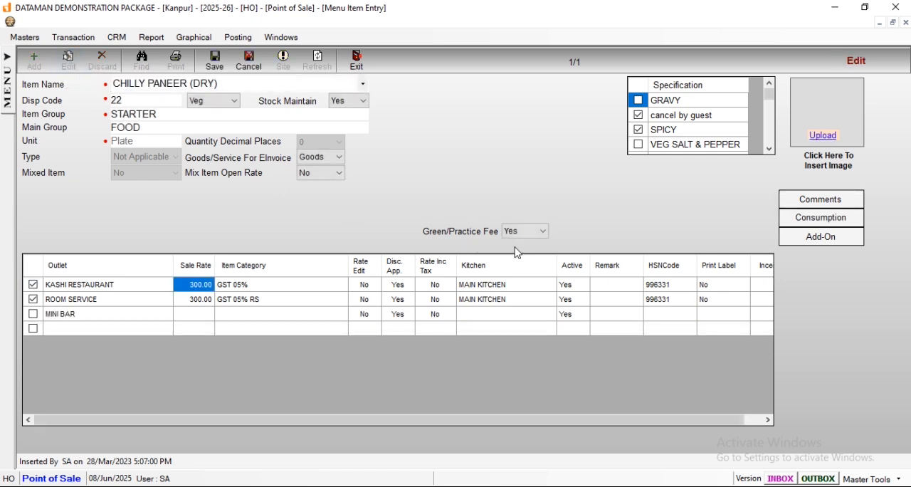
pyautogui.click(576, 288)
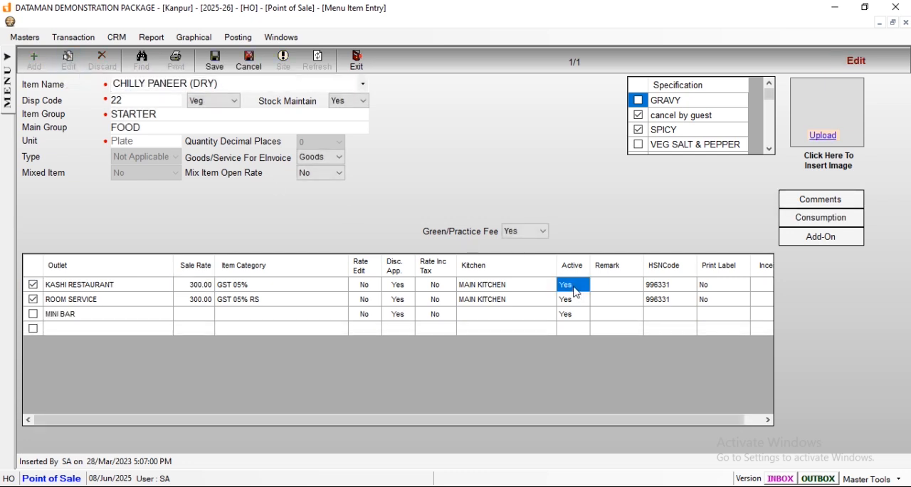
pyautogui.write('No')
pyautogui.click(578, 302)
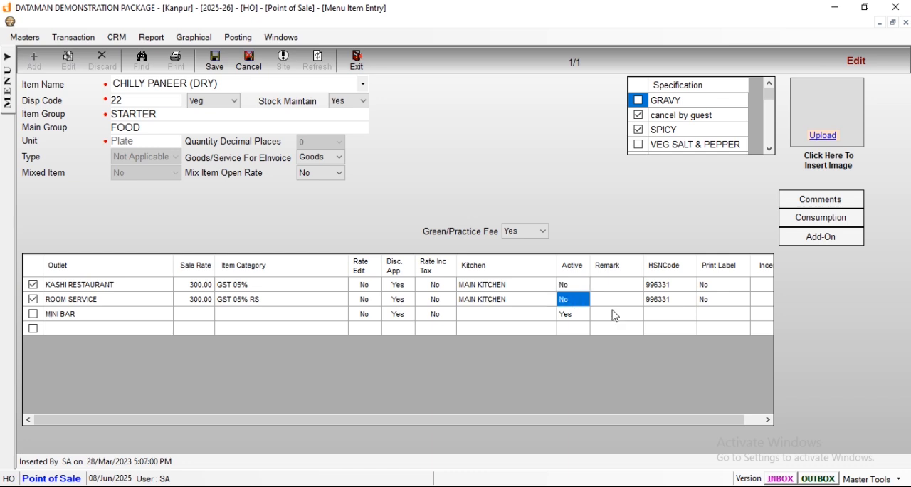
pyautogui.click(216, 60)
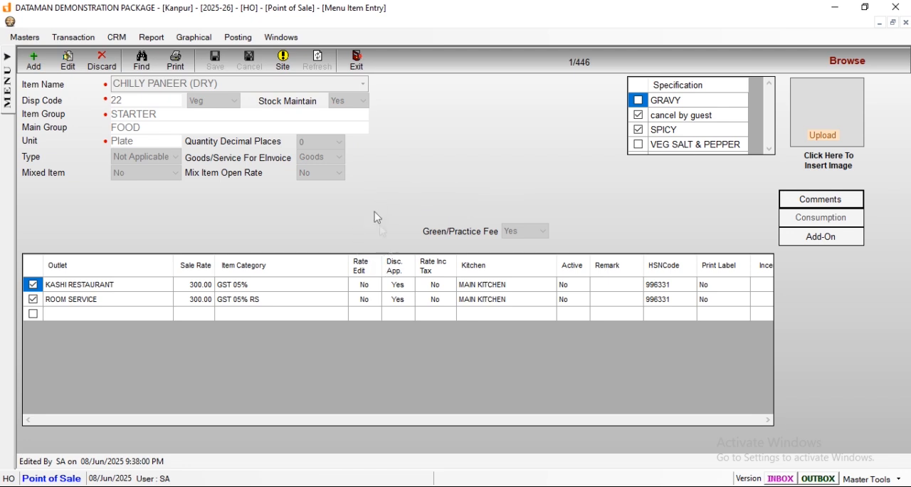
pyautogui.click(368, 74)
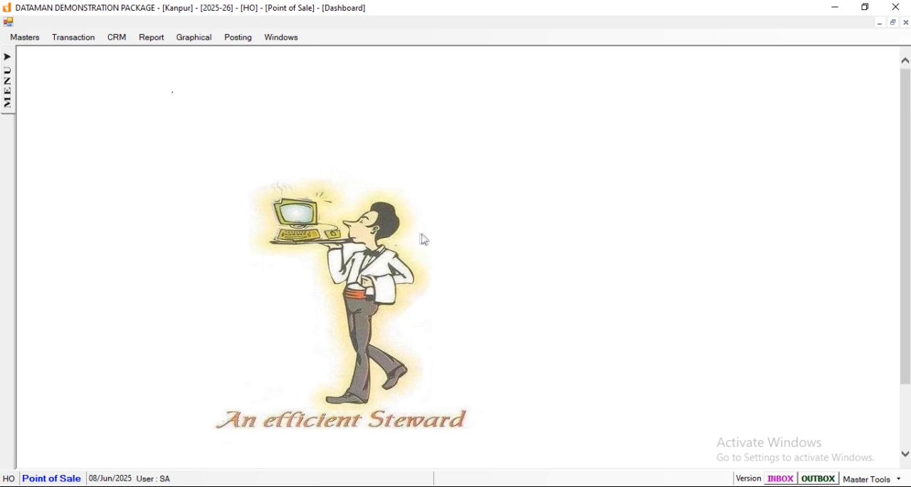
# Open Outlet Rate Revised and fill the item list for the KASHI RESTAURANT outlet.
pyautogui.moveTo(10, 82)
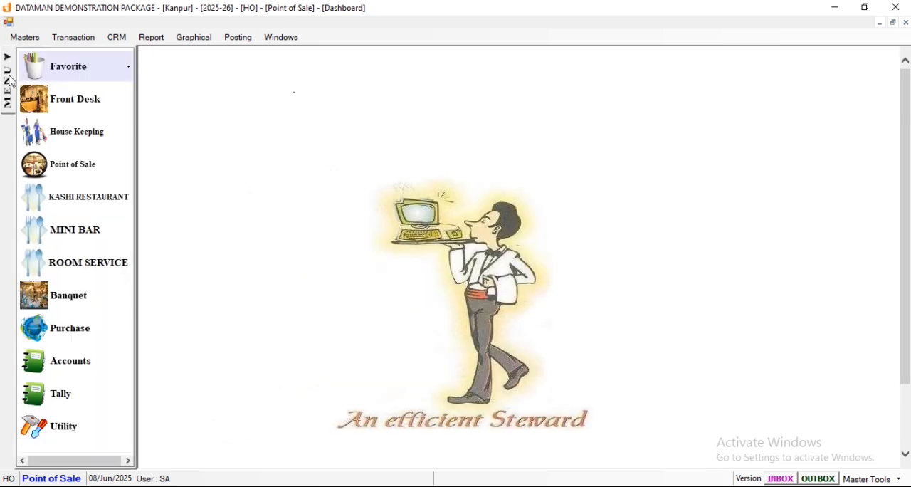
pyautogui.click(24, 38)
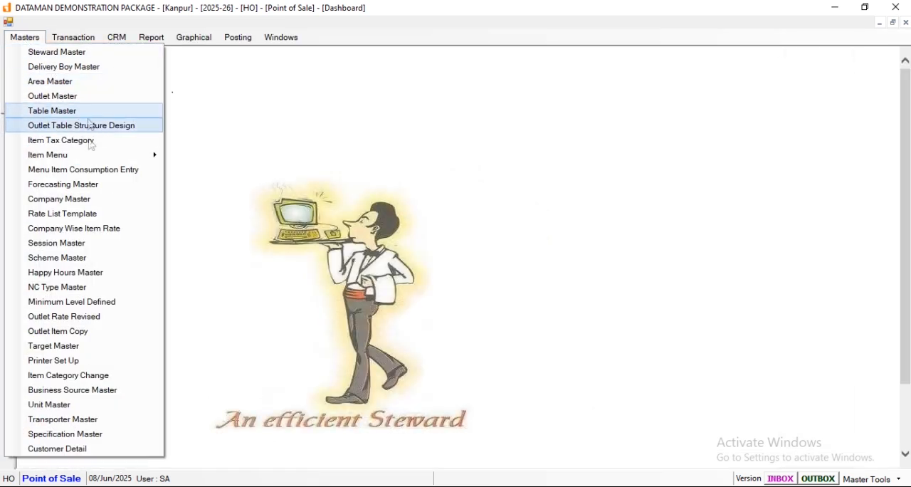
pyautogui.click(57, 317)
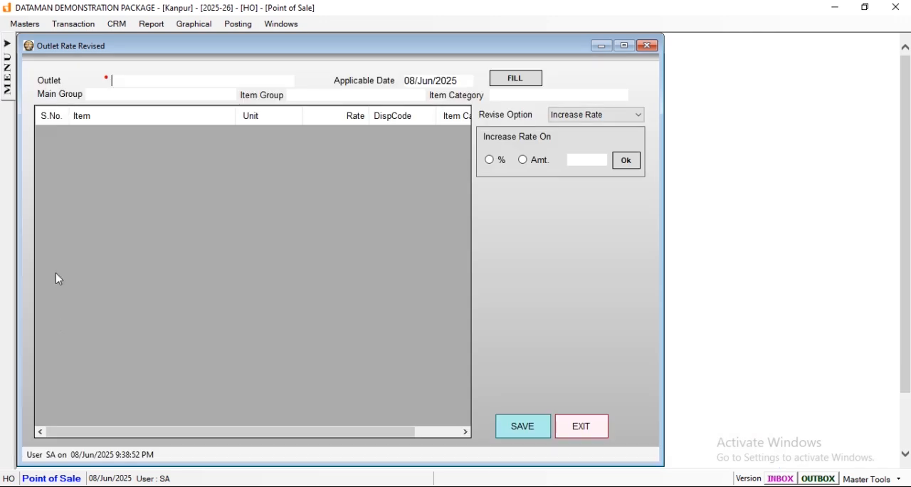
pyautogui.write('K')
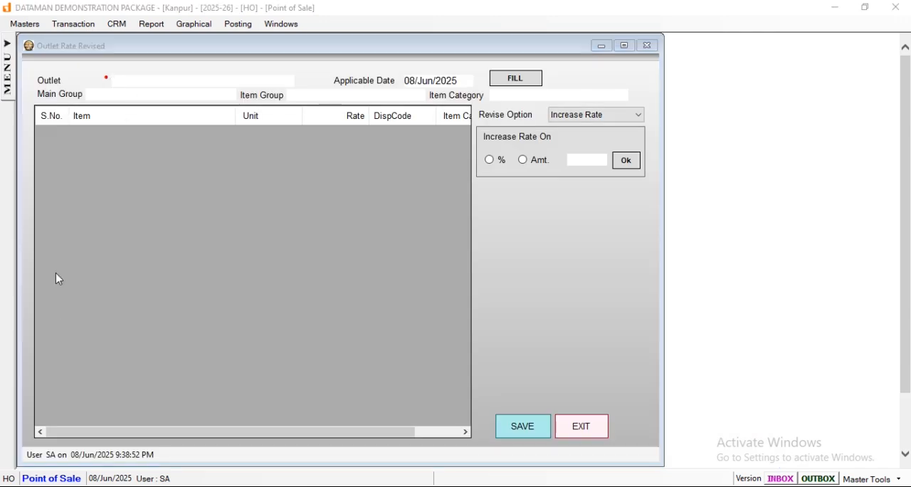
pyautogui.press('Return')
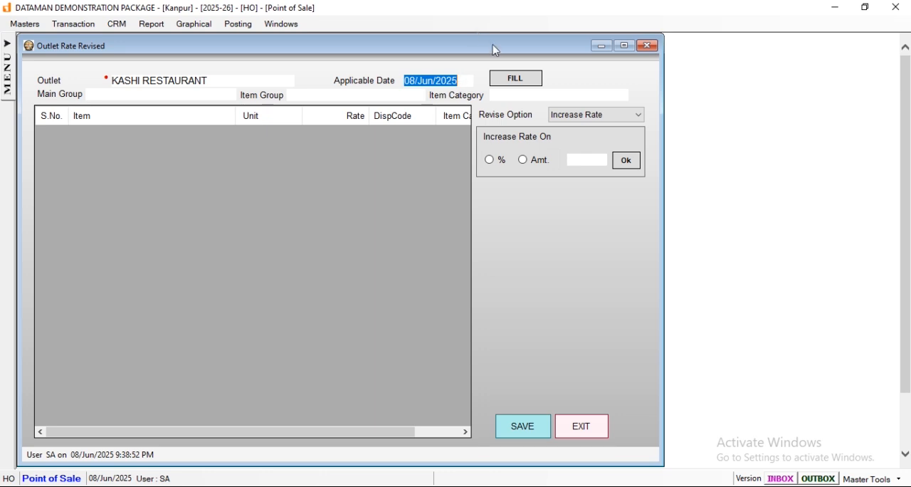
pyautogui.click(502, 78)
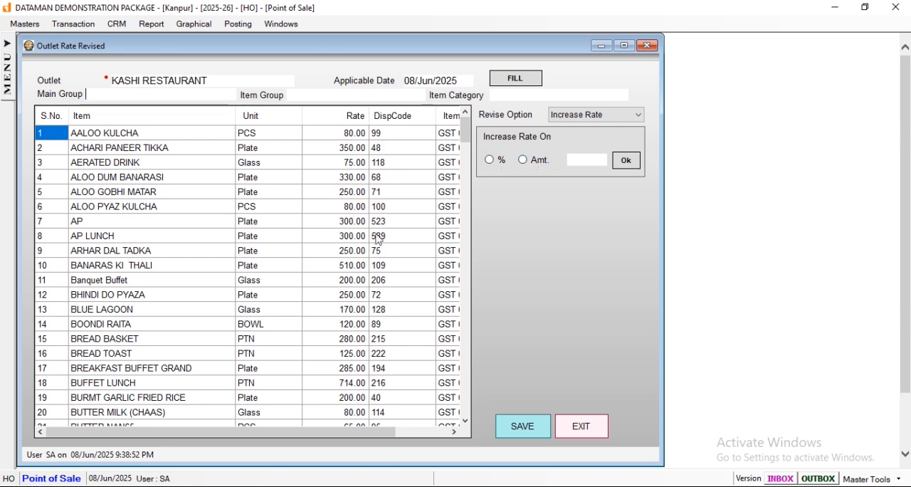
# Apply a 5 percent rate increase to all listed KASHI RESTAURANT items.
pyautogui.click(490, 160)
pyautogui.write('5')
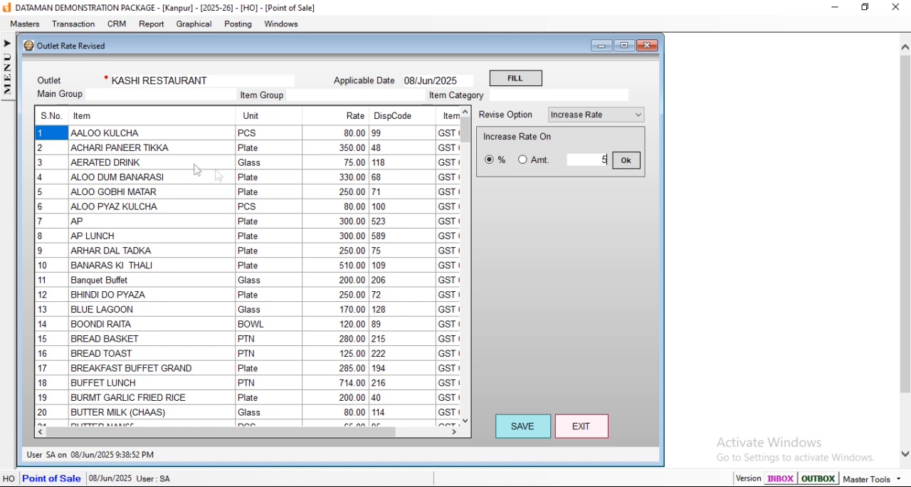
pyautogui.click(627, 159)
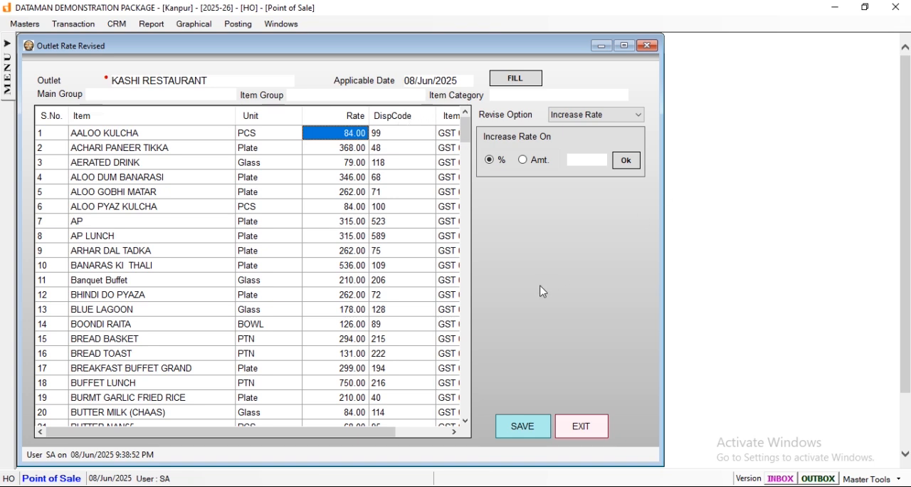
# Try a flat increase of 10 on all listed rates, and refill the list to discard the bulk increases.
pyautogui.click(584, 158)
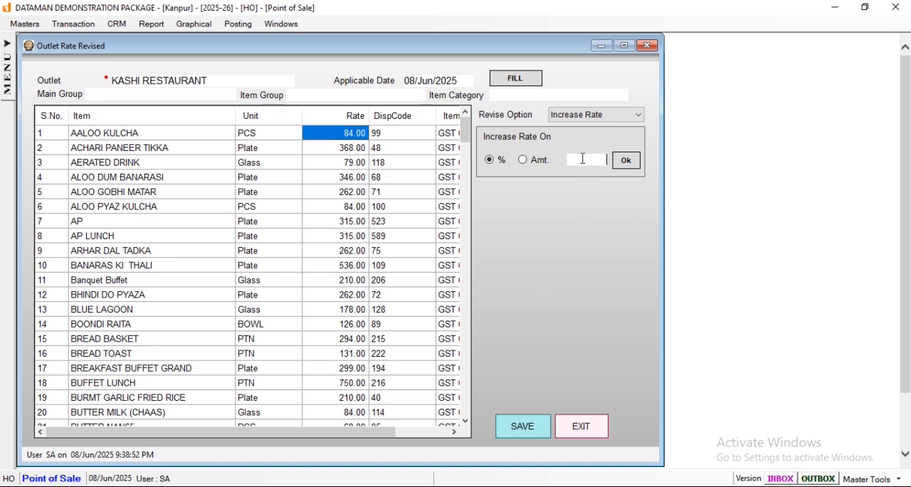
pyautogui.write('10')
pyautogui.click(525, 160)
pyautogui.click(628, 161)
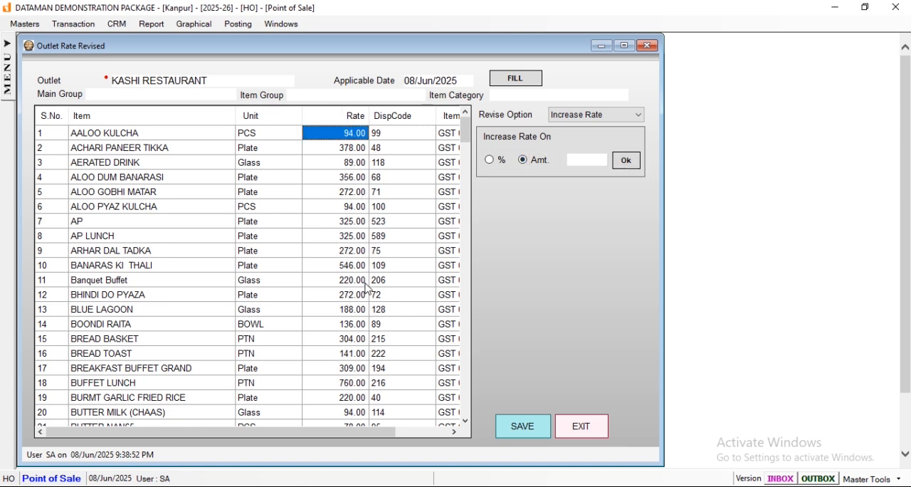
pyautogui.click(516, 79)
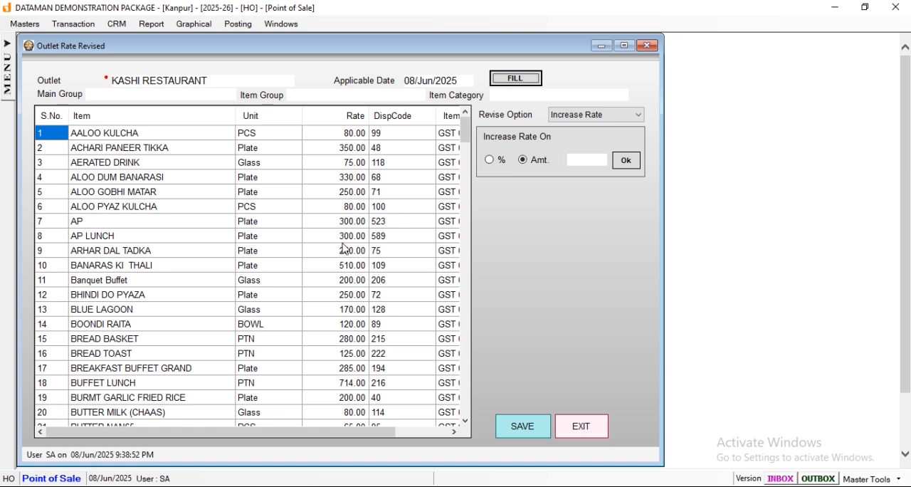
# Set the AALOO KULCHA rate to 85 and the ACHARI PANEER TIKKA rate to 360.
pyautogui.click(335, 136)
pyautogui.write('85')
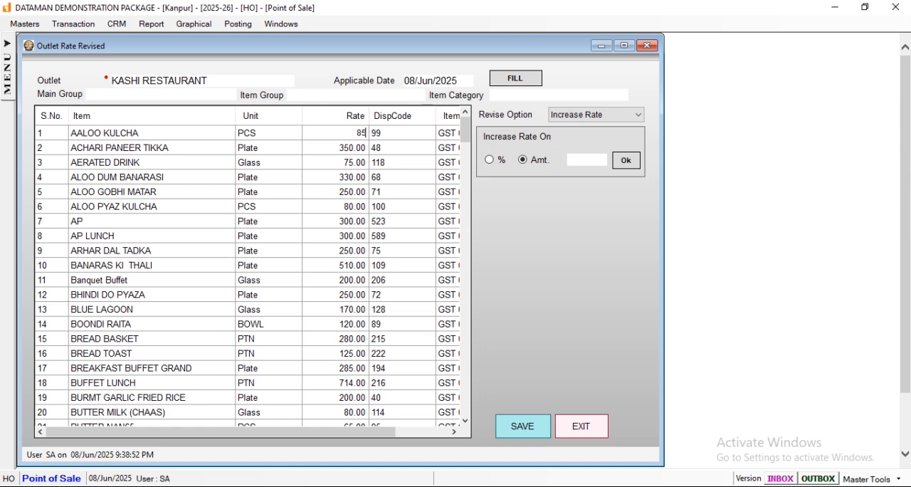
pyautogui.press('Return')
pyautogui.click(344, 150)
pyautogui.write('340')
pyautogui.press('Return')
pyautogui.click(344, 152)
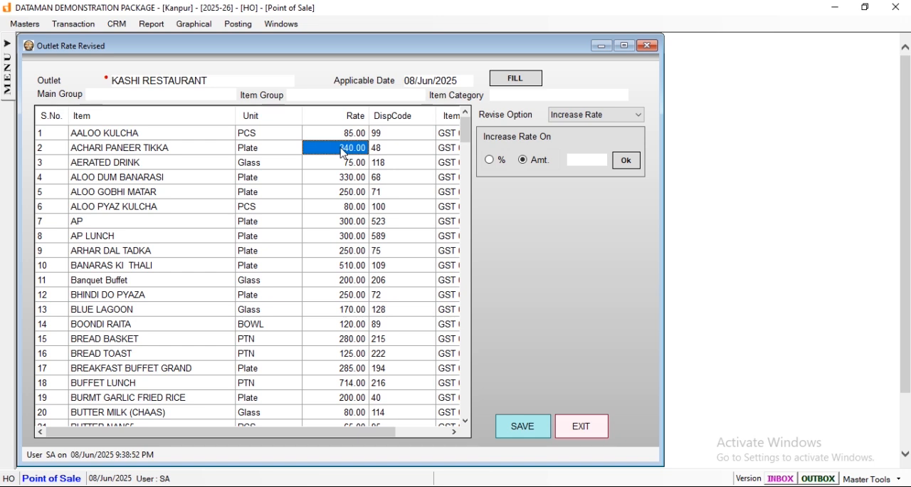
pyautogui.write('360')
pyautogui.press('Return')
# Revise the ALOO DUM BANARASI rate and save the outlet's rate revision, closing the form.
pyautogui.click(350, 168)
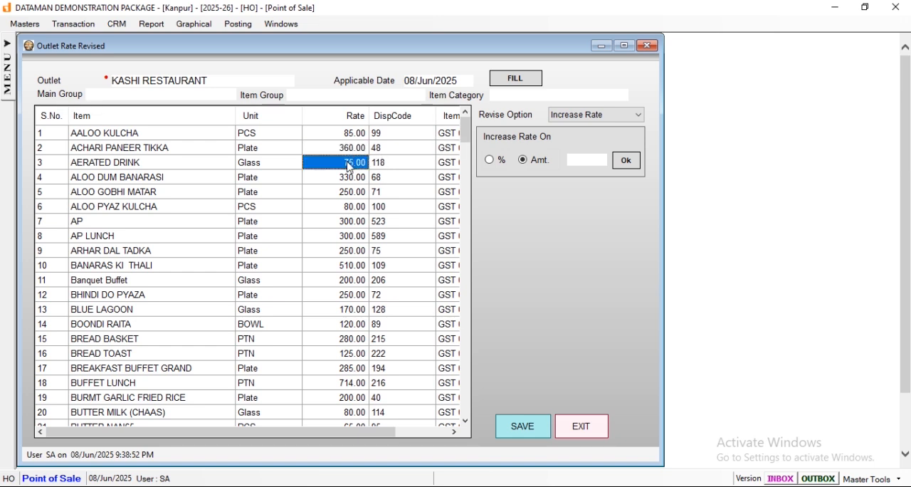
pyautogui.click(353, 178)
pyautogui.write('35')
pyautogui.press('Return')
pyautogui.scroll(-1, 349, 180)
pyautogui.scroll(-20, 349, 180)
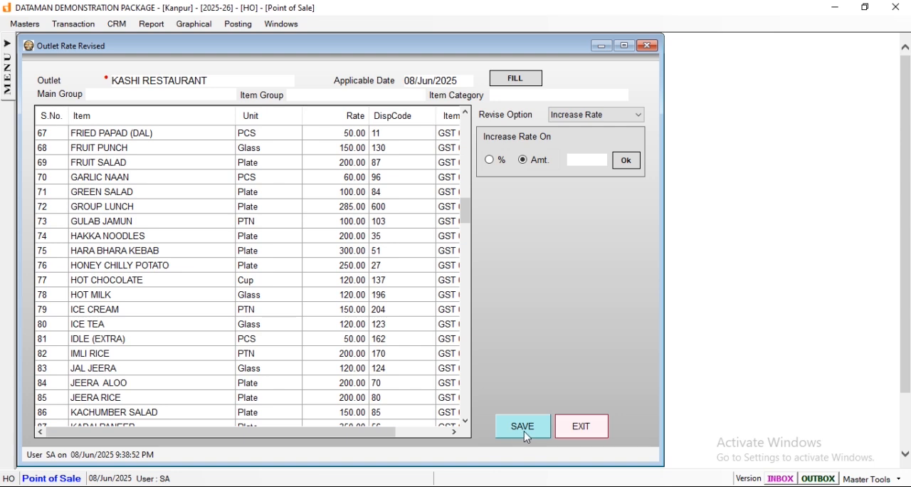
pyautogui.click(525, 430)
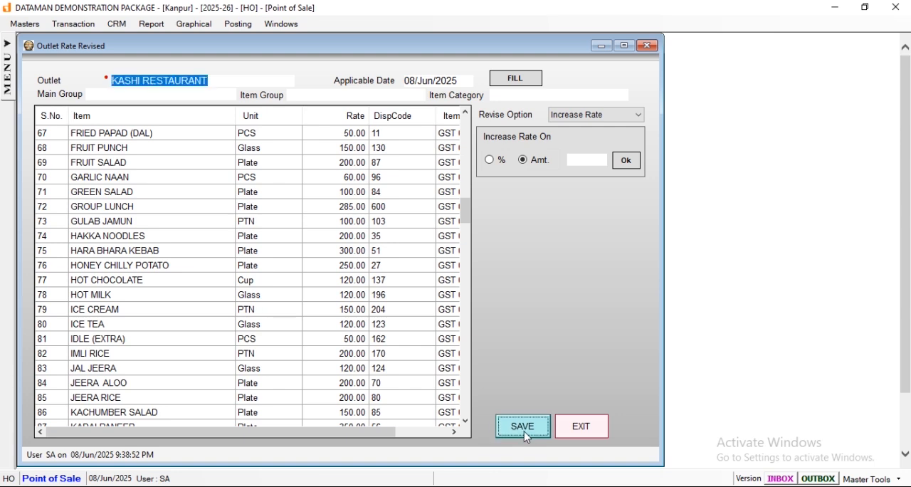
pyautogui.click(498, 298)
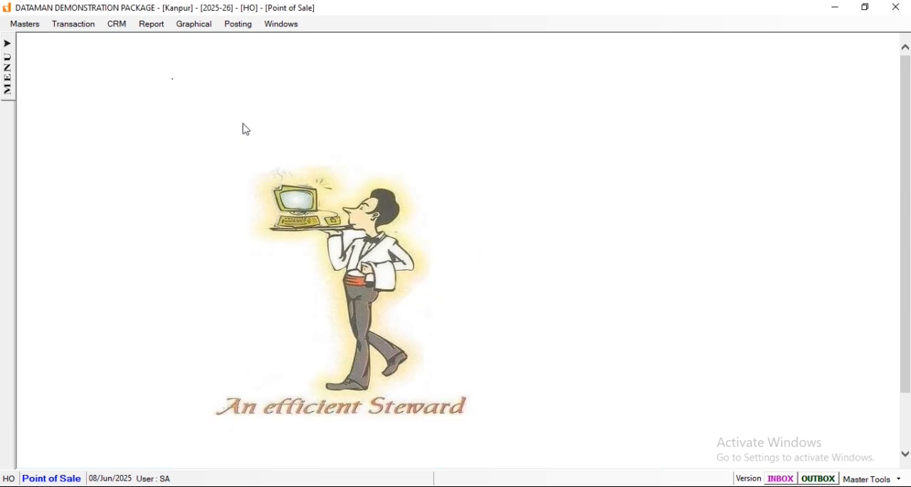